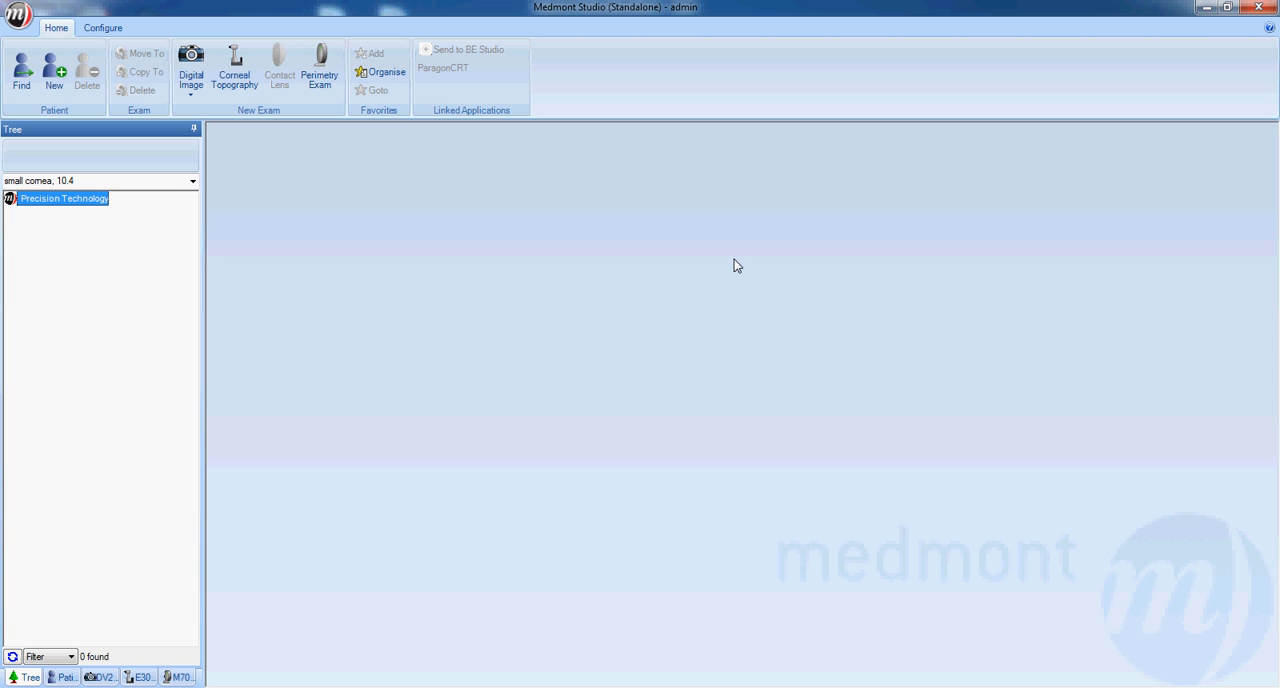
# Step: Start a new patient record with title Mr, last name Smith and first name John
pyautogui.click(55, 72)
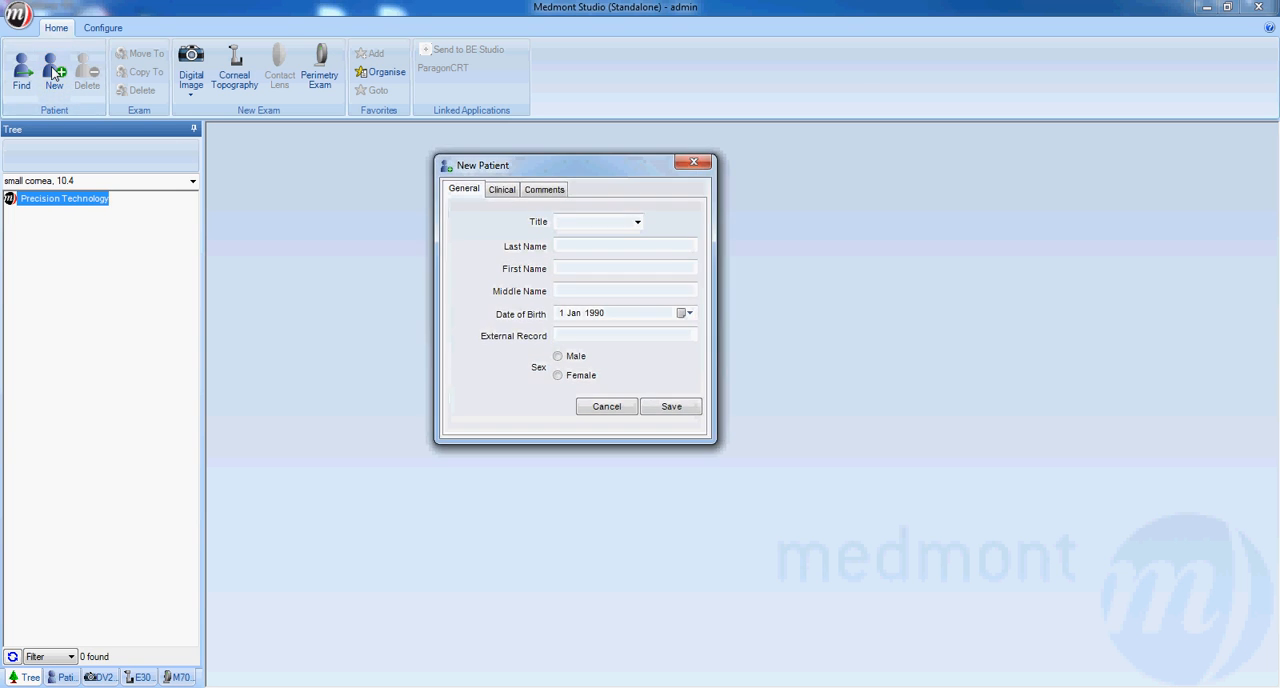
pyautogui.click(637, 222)
pyautogui.click(575, 236)
pyautogui.click(625, 245)
pyautogui.write('Smith')
pyautogui.press('Tab')
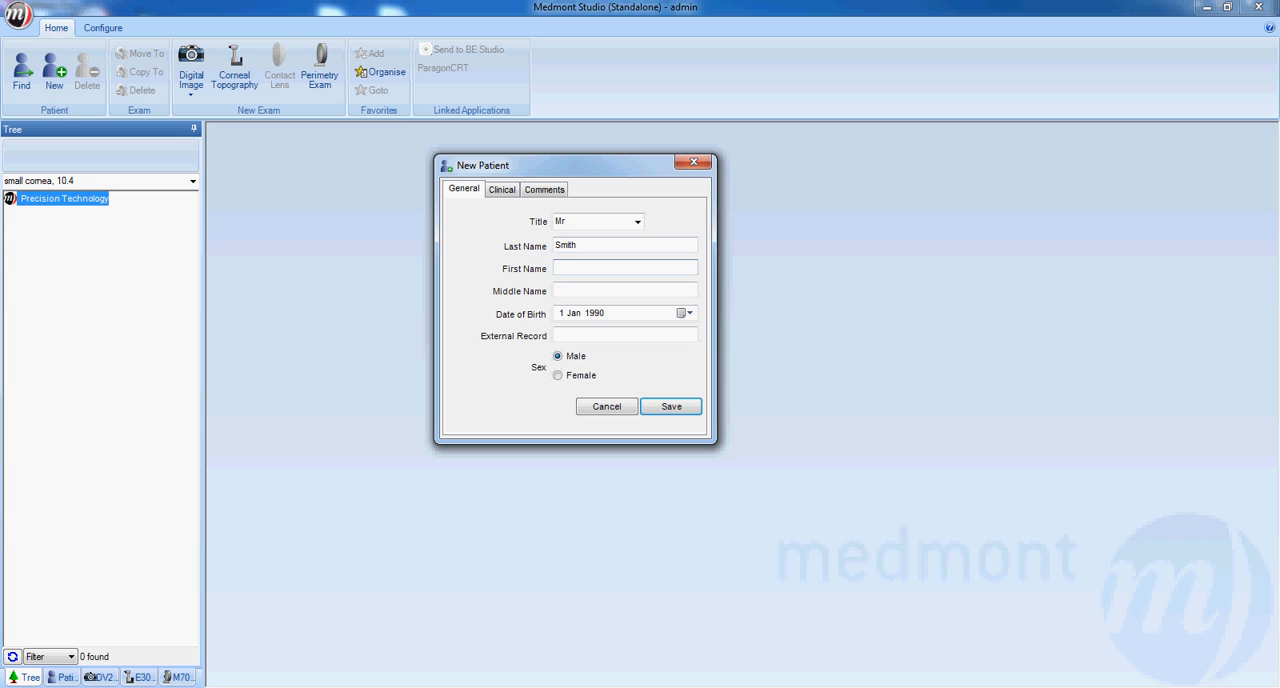
pyautogui.write('John')
pyautogui.press('Tab')
pyautogui.press('Tab')
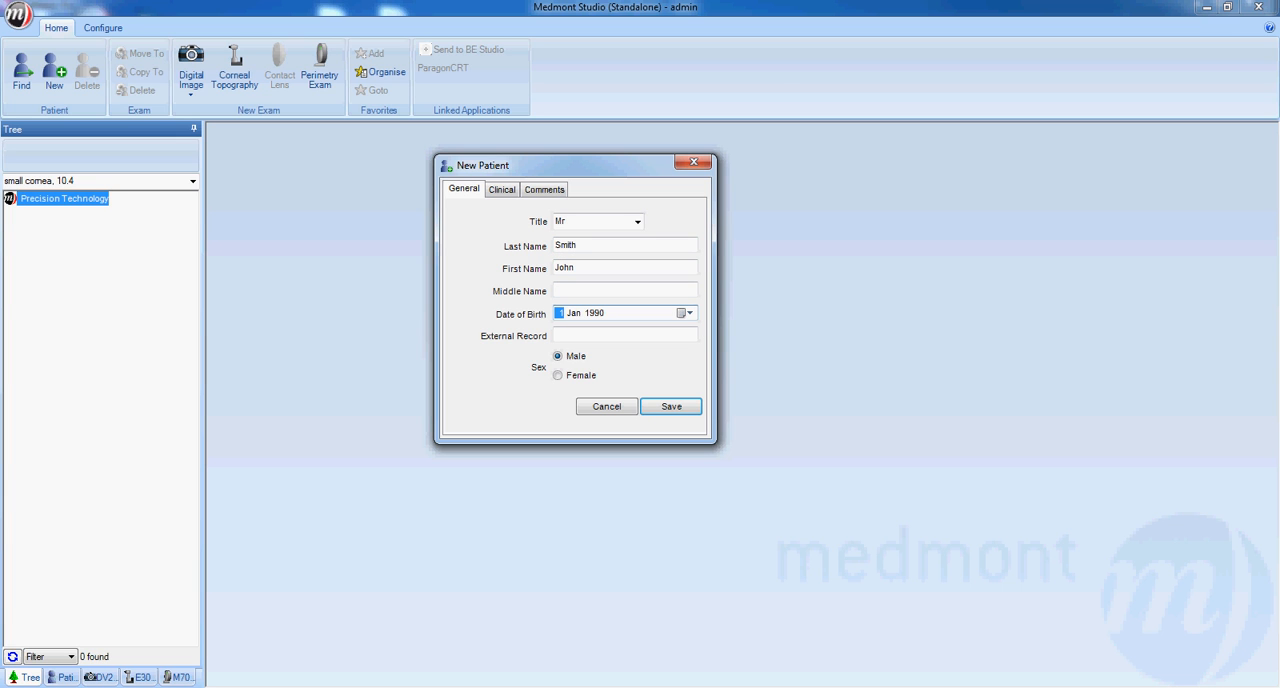
# Step: Set the date of birth to 25 April from the calendar and move to the year
pyautogui.press('Right')
pyautogui.press('Right')
pyautogui.press('Left')
pyautogui.press('Left')
pyautogui.press('Right')
pyautogui.press('Right')
pyautogui.press('Left')
pyautogui.press('Left')
pyautogui.click(690, 313)
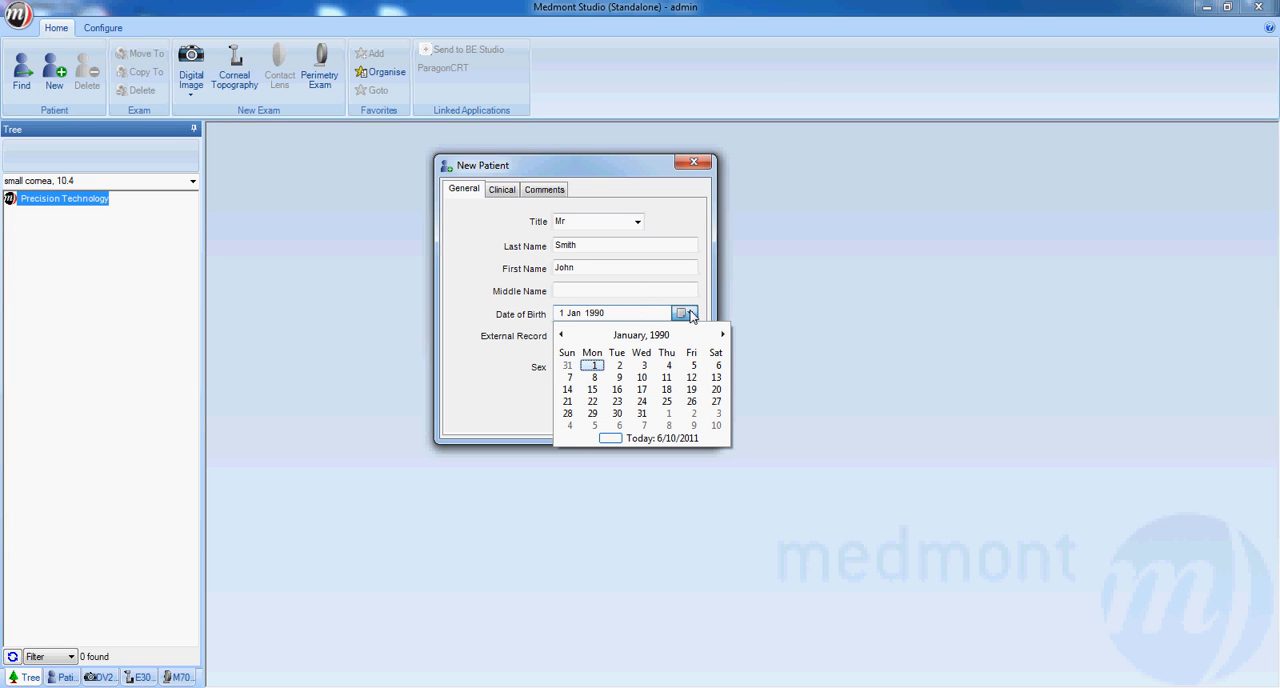
pyautogui.click(722, 335)
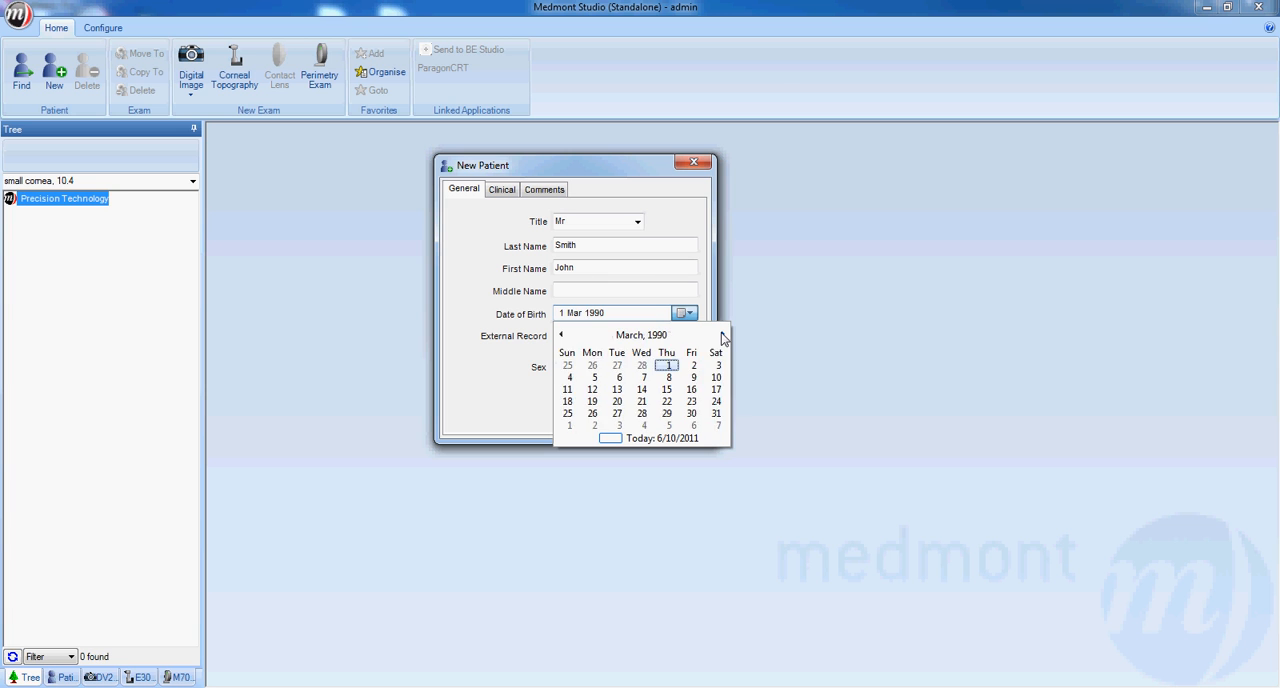
pyautogui.click(722, 335)
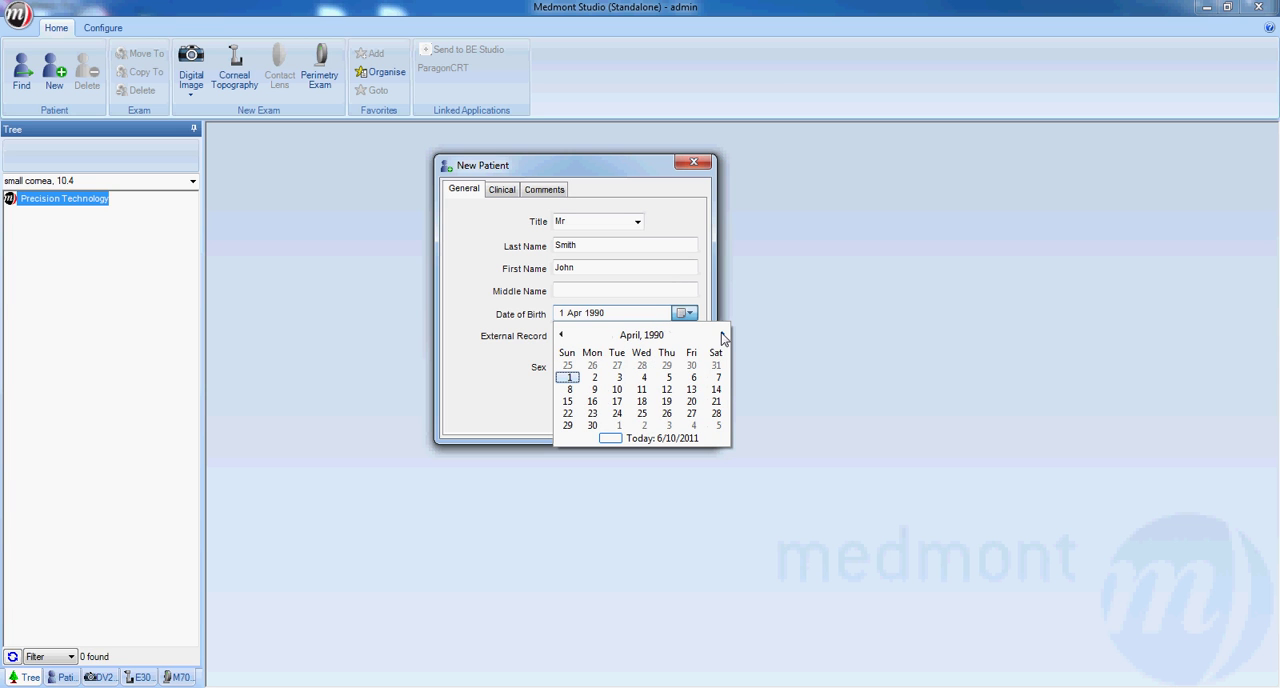
pyautogui.click(642, 413)
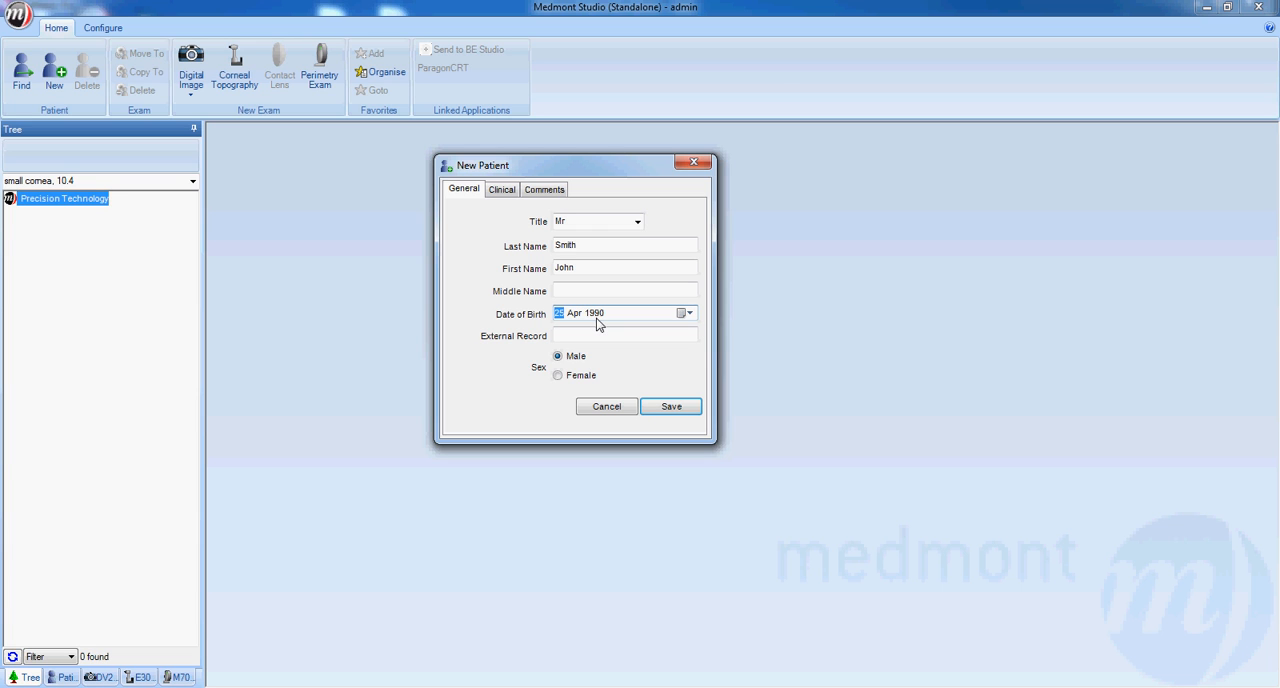
pyautogui.press('Right')
pyautogui.press('Right')
pyautogui.write('19')
# Step: On the clinical details, review procedures and conditions and set the category to A2 Imports
pyautogui.click(502, 190)
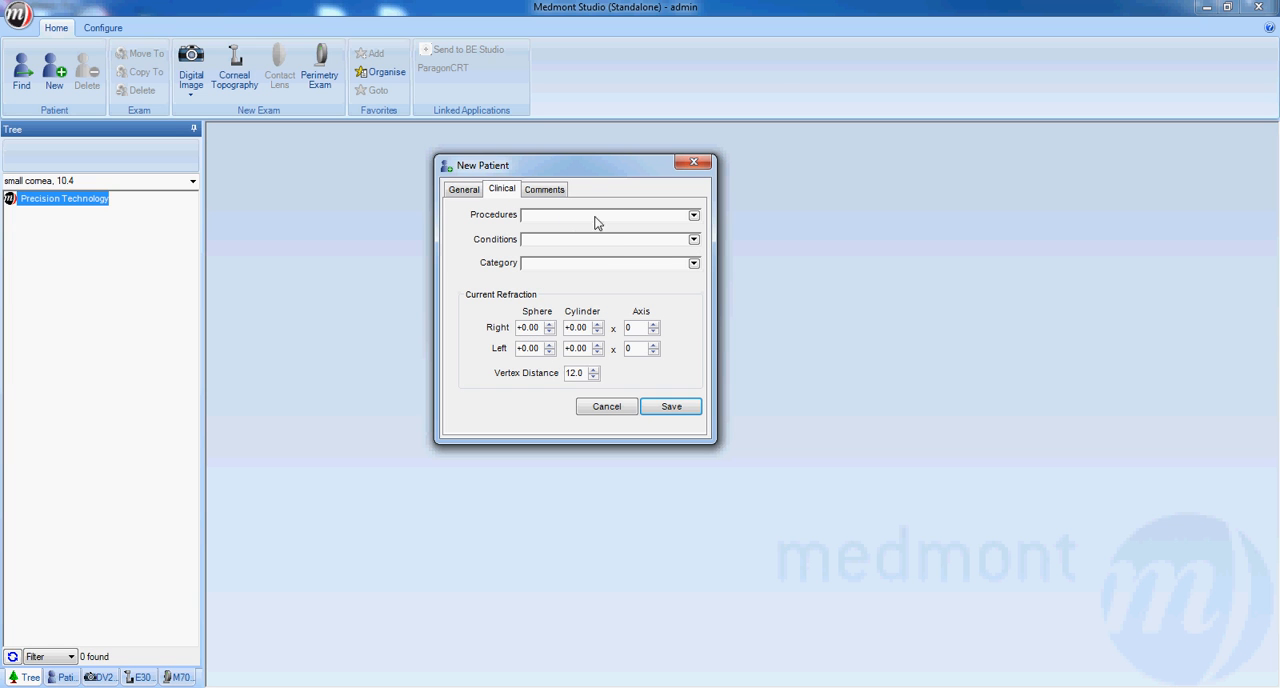
pyautogui.click(603, 215)
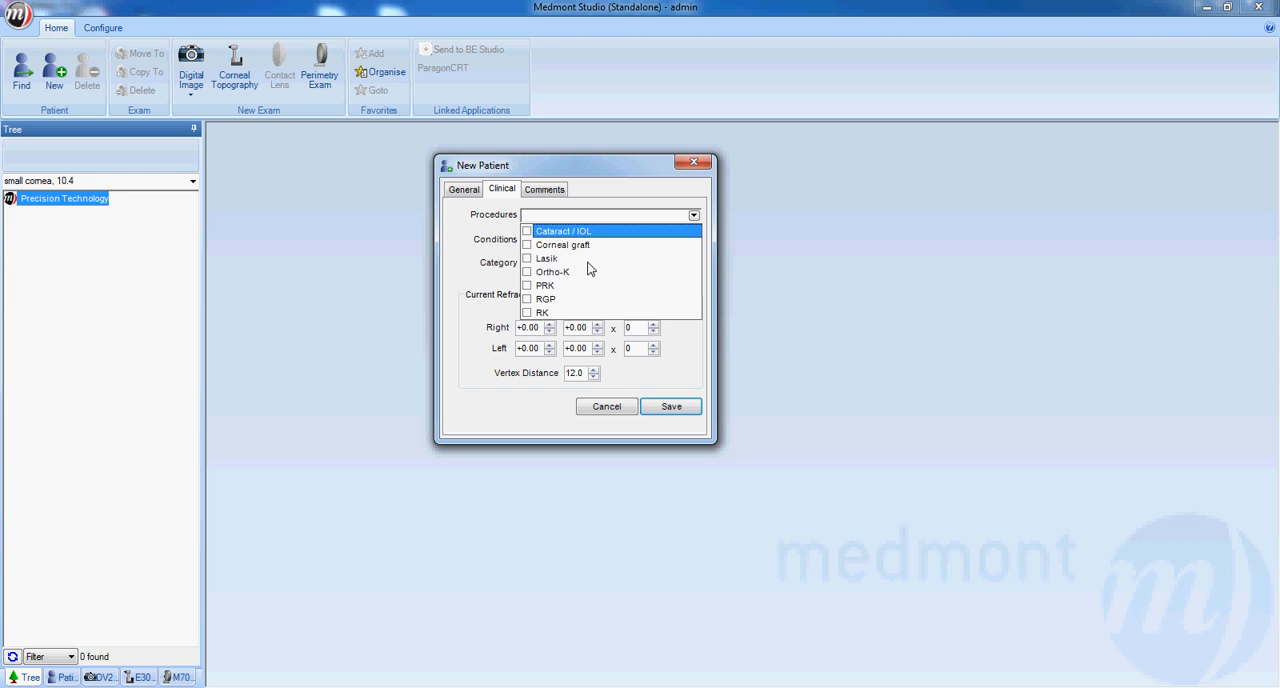
pyautogui.click(515, 247)
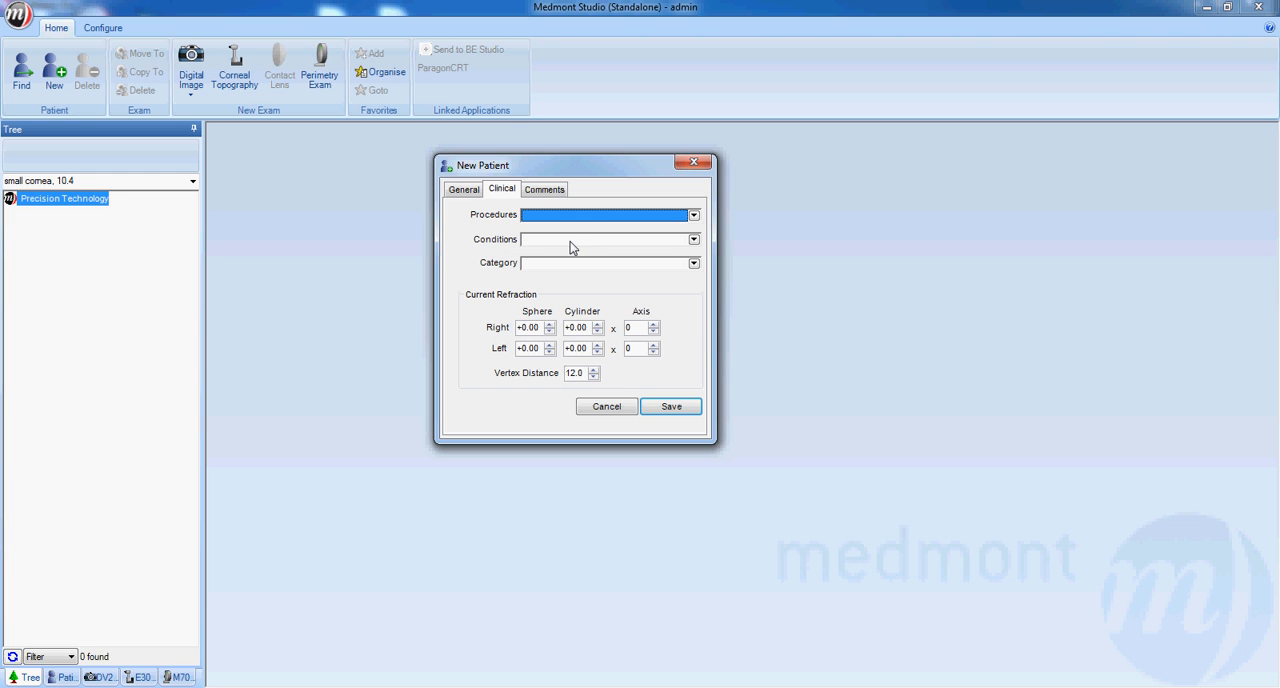
pyautogui.click(577, 240)
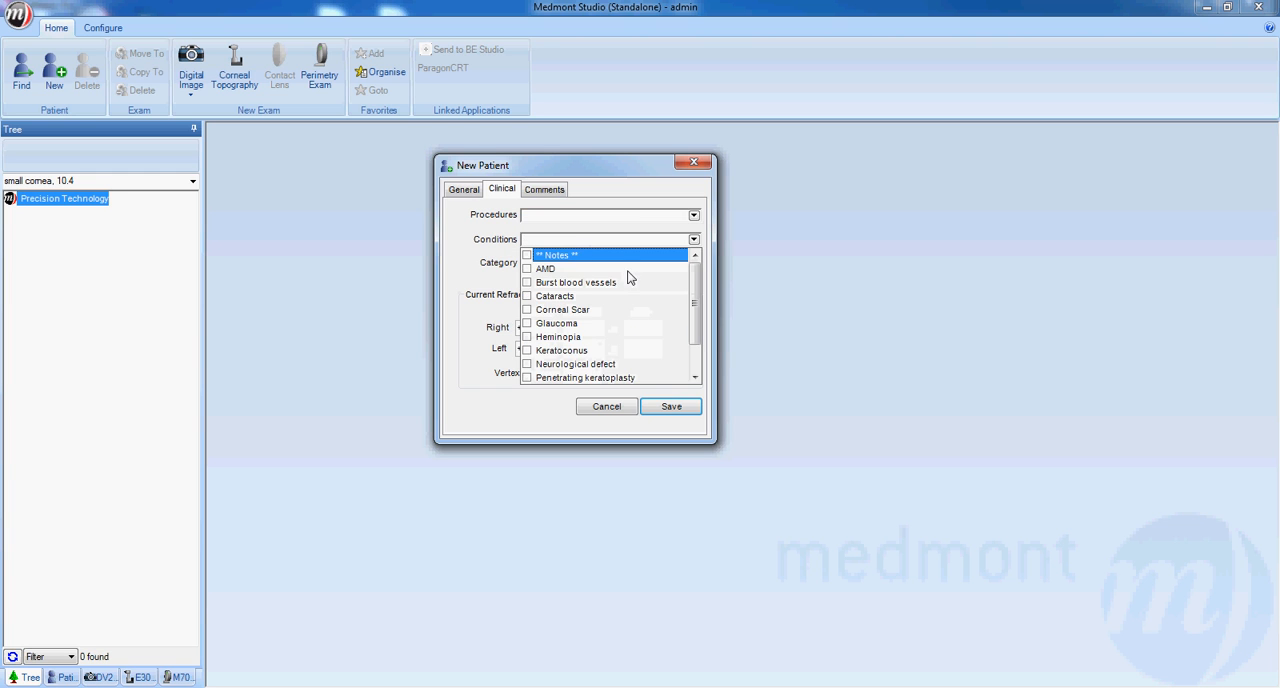
pyautogui.scroll(-3, 695, 300)
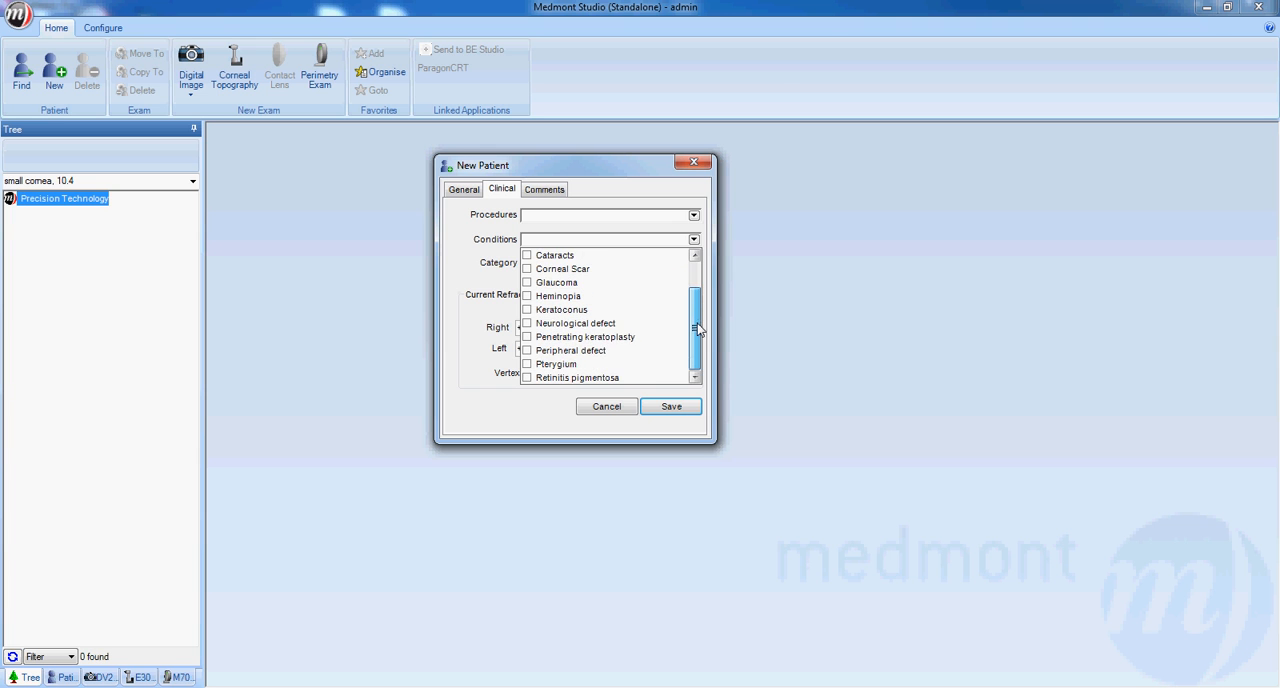
pyautogui.scroll(3, 695, 300)
pyautogui.click(497, 268)
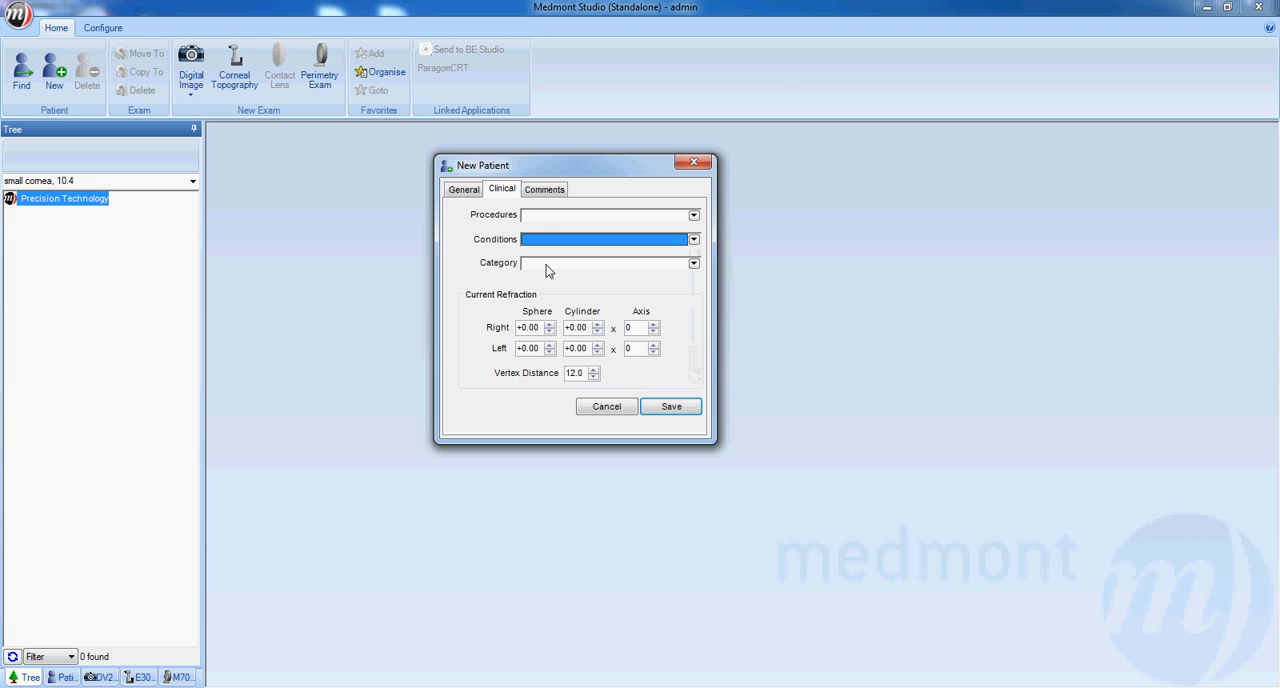
pyautogui.click(556, 264)
pyautogui.click(558, 293)
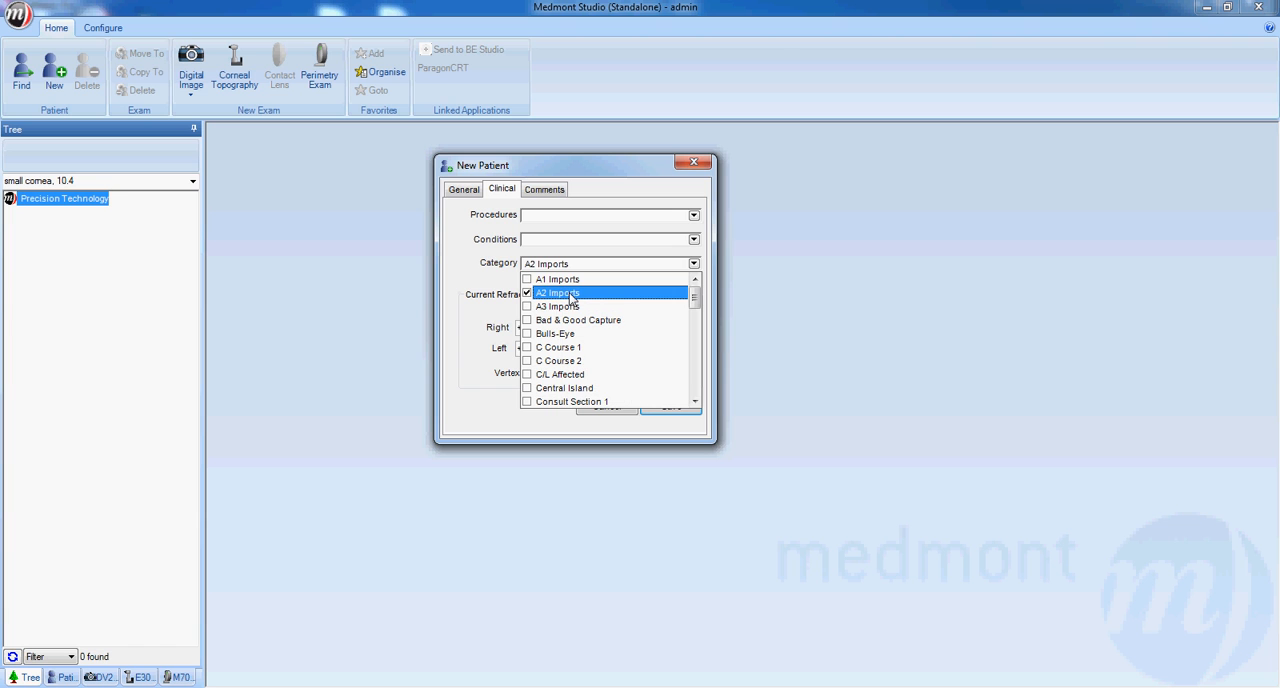
pyautogui.click(496, 283)
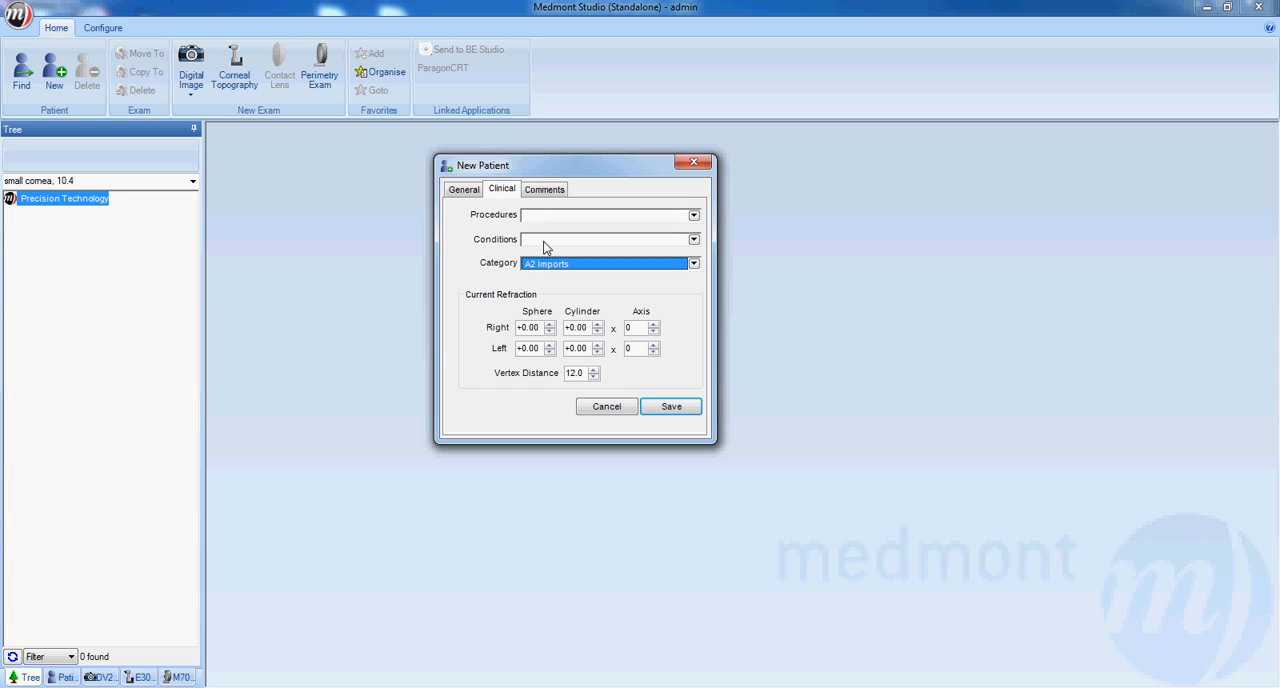
# Step: Enter a sphere refraction of -8.00 for the right eye and move to the left eye
pyautogui.click(541, 328)
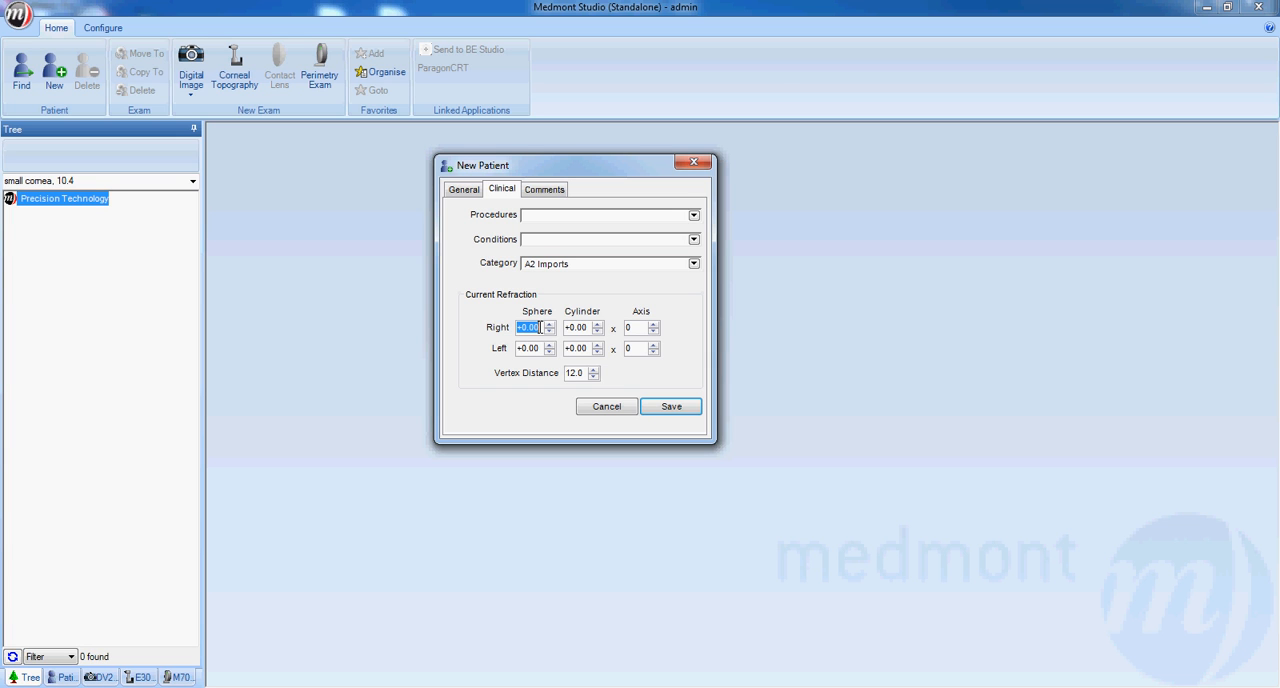
pyautogui.write('-8')
pyautogui.press('Tab')
pyautogui.press('Tab')
pyautogui.press('Tab')
pyautogui.write('-8.00')
# Step: Review the Comments and General pages, then save the new patient Smith, John
pyautogui.click(544, 189)
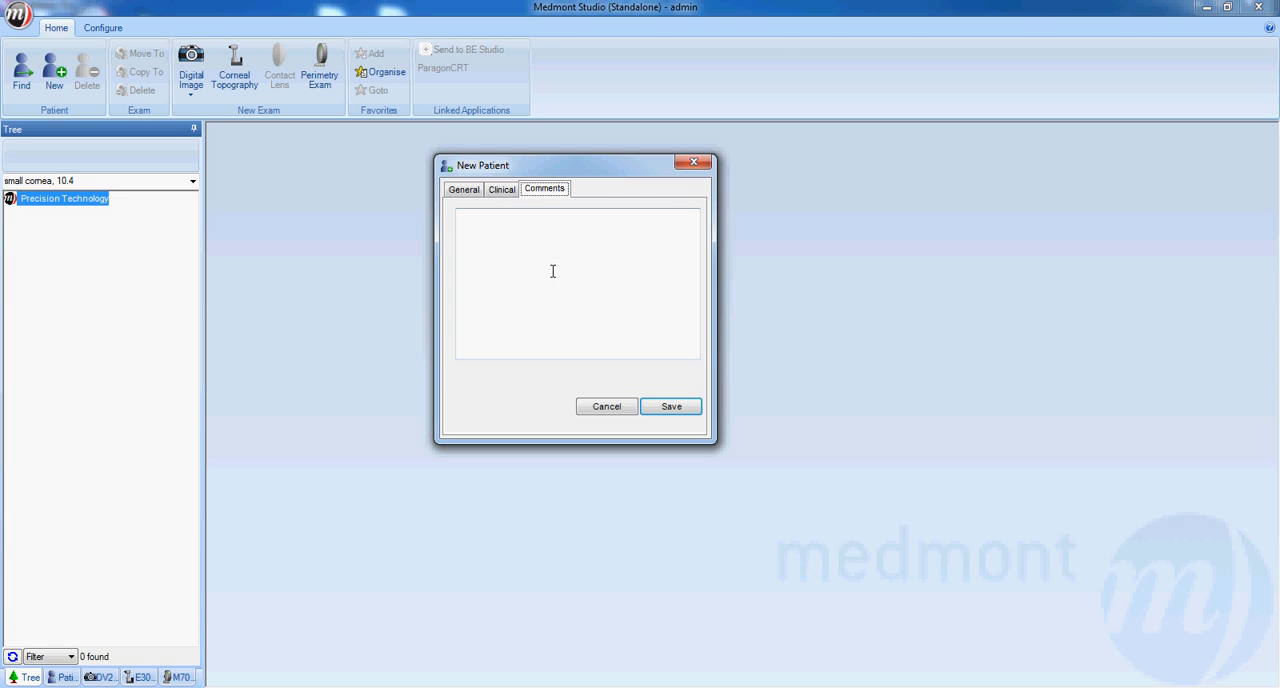
pyautogui.click(463, 190)
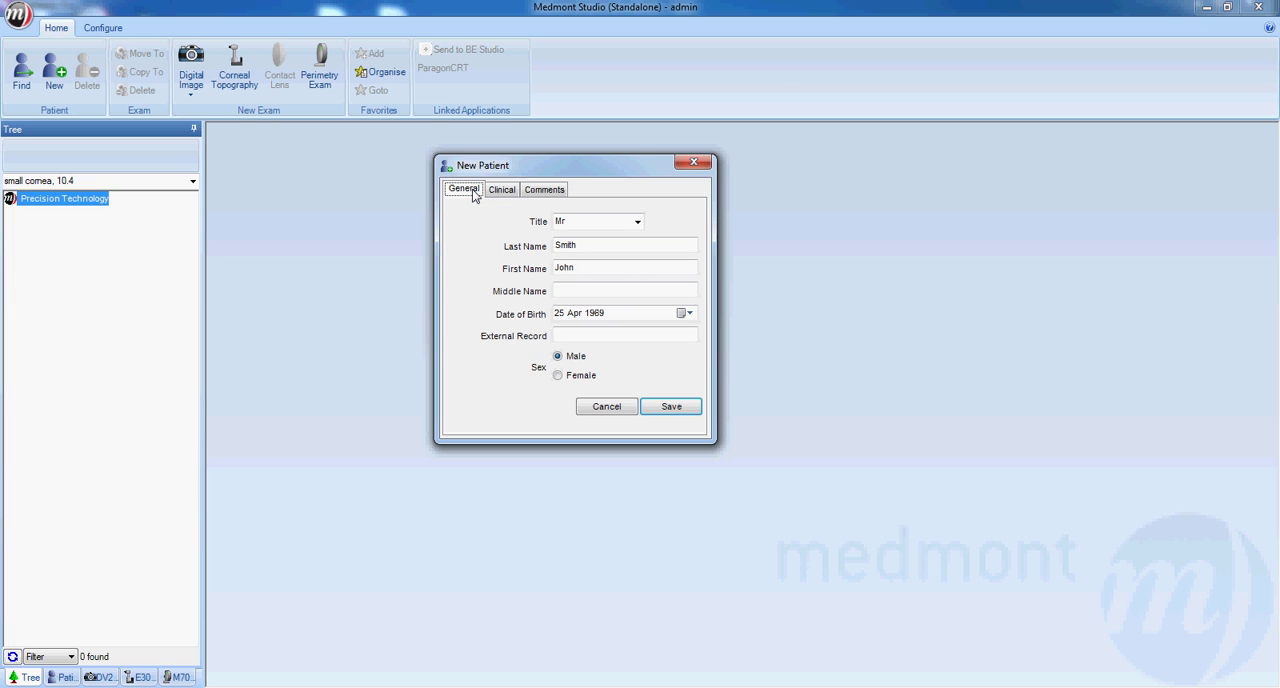
pyautogui.click(670, 407)
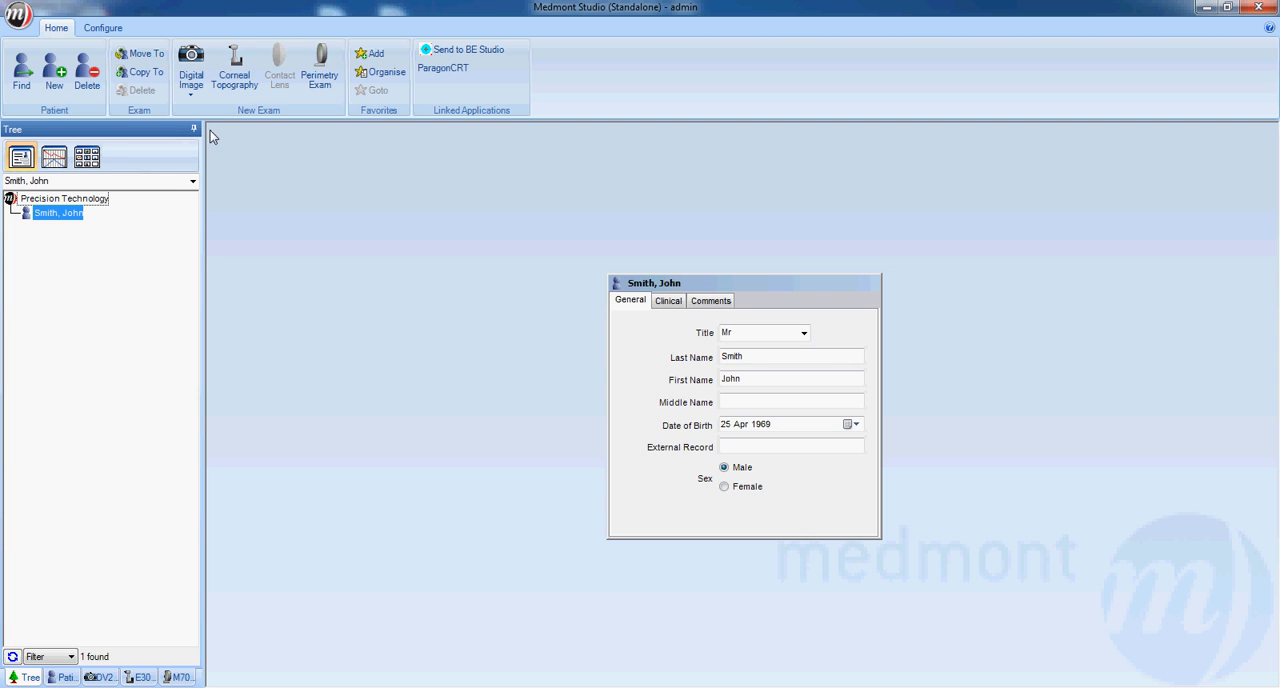
# Step: Start a corneal topography exam for Smith, John in the E300 Exam window
pyautogui.click(239, 62)
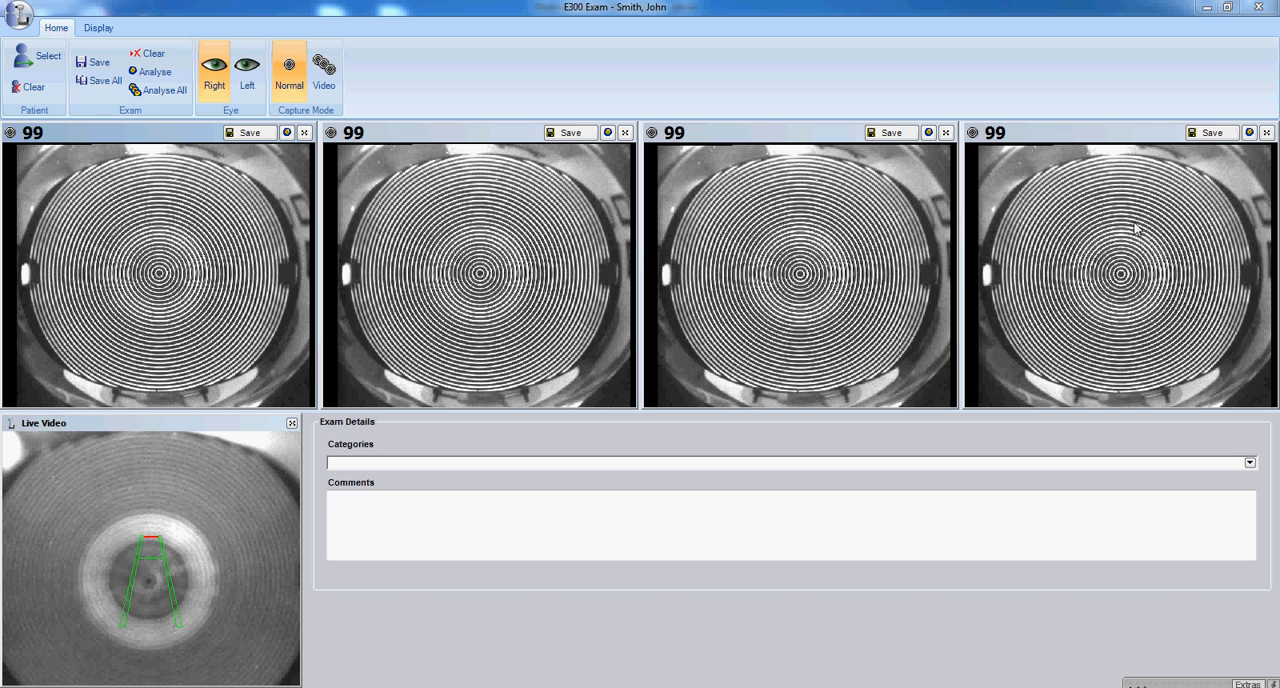
# Step: Enable Zoom on the fourth captured ring image to inspect its centre
pyautogui.rightClick(1124, 278)
pyautogui.click(1160, 299)
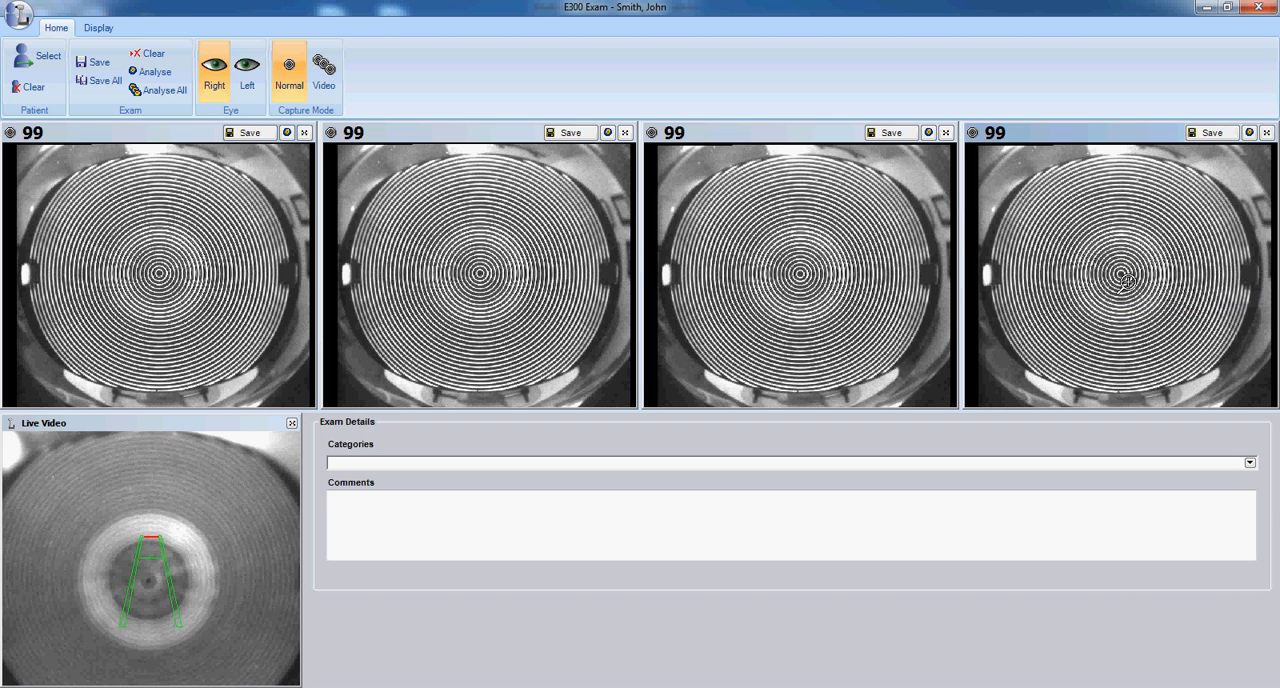
pyautogui.scroll(3, 1122, 276)
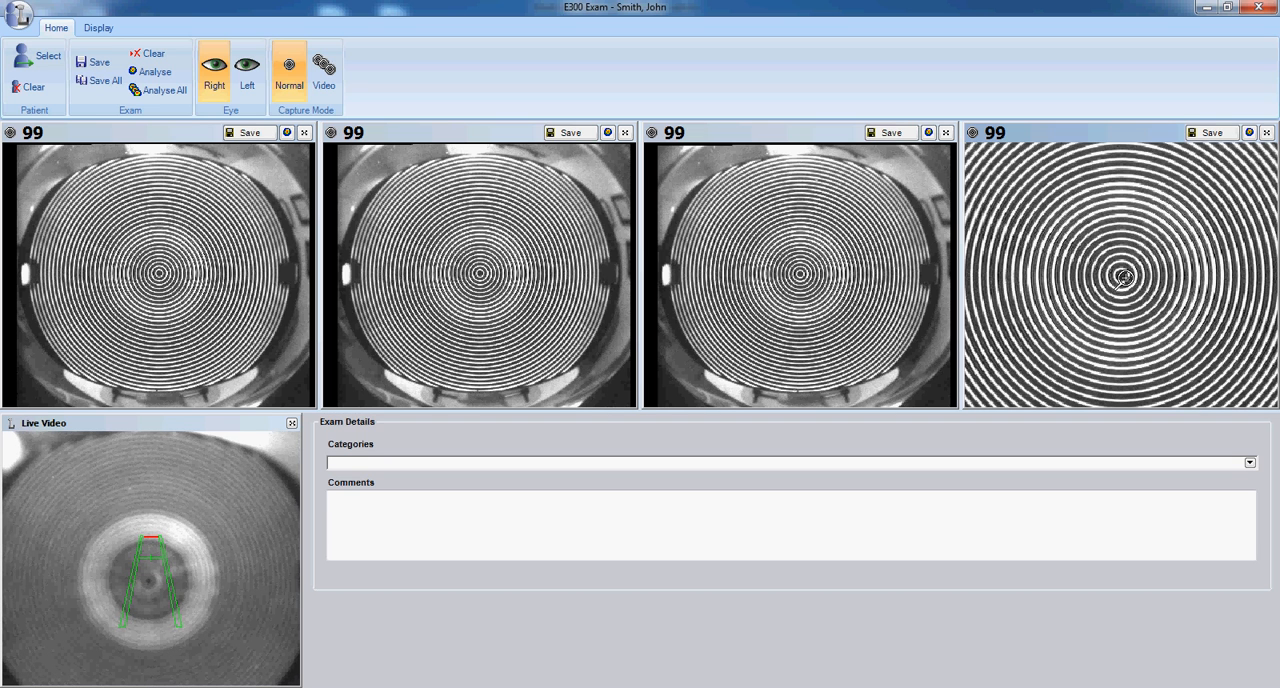
# Step: Save the fourth captured image, then clear all captures for a fresh set
pyautogui.click(1213, 133)
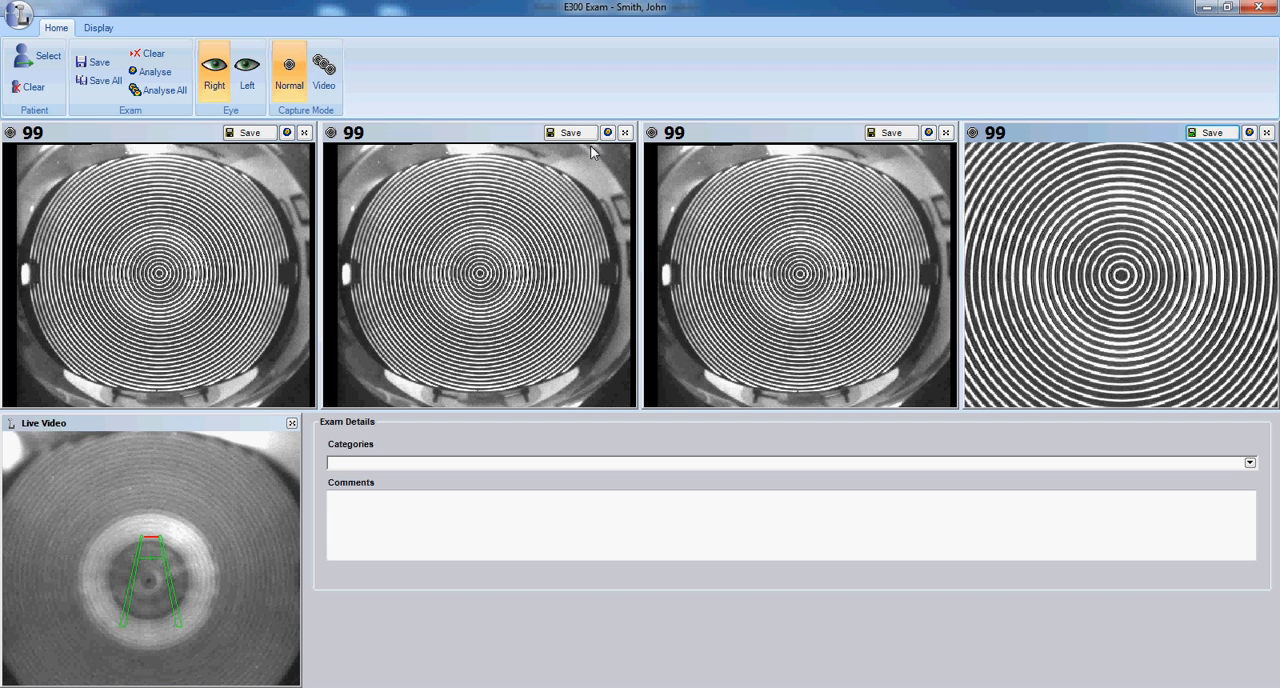
pyautogui.click(146, 53)
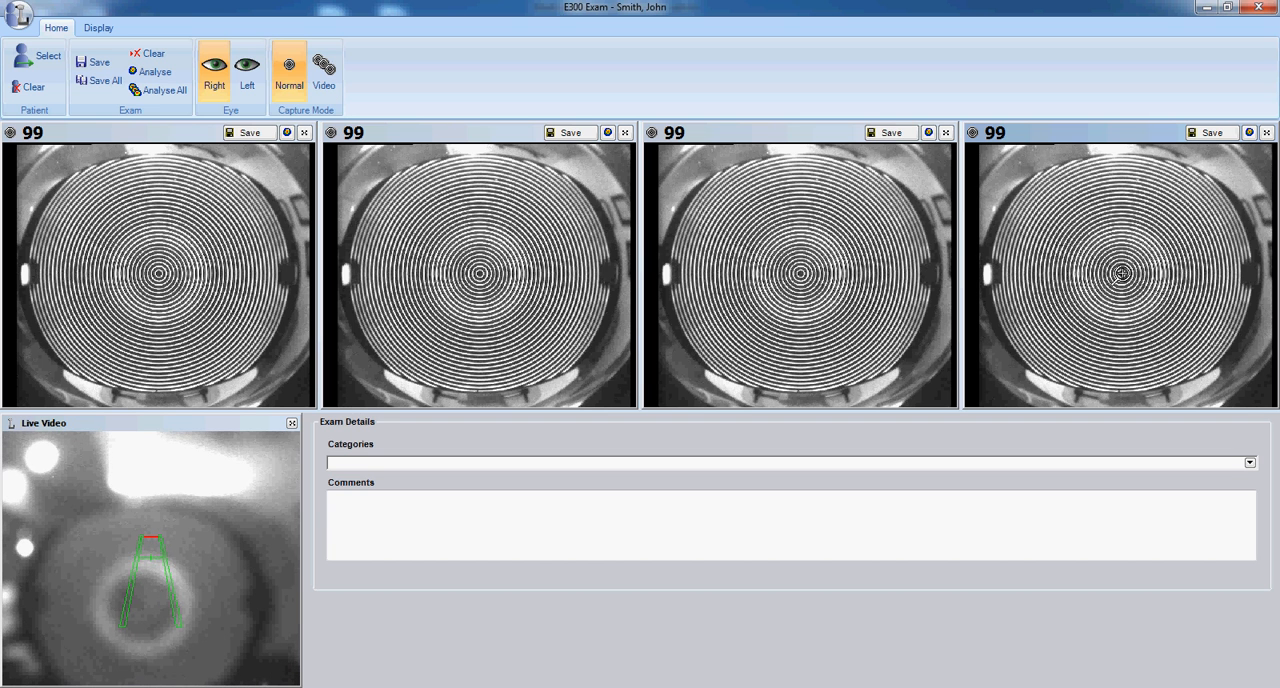
# Step: Zoom twice into the new fourth ring image and save it to the exam
pyautogui.click(1122, 273)
pyautogui.click(1120, 274)
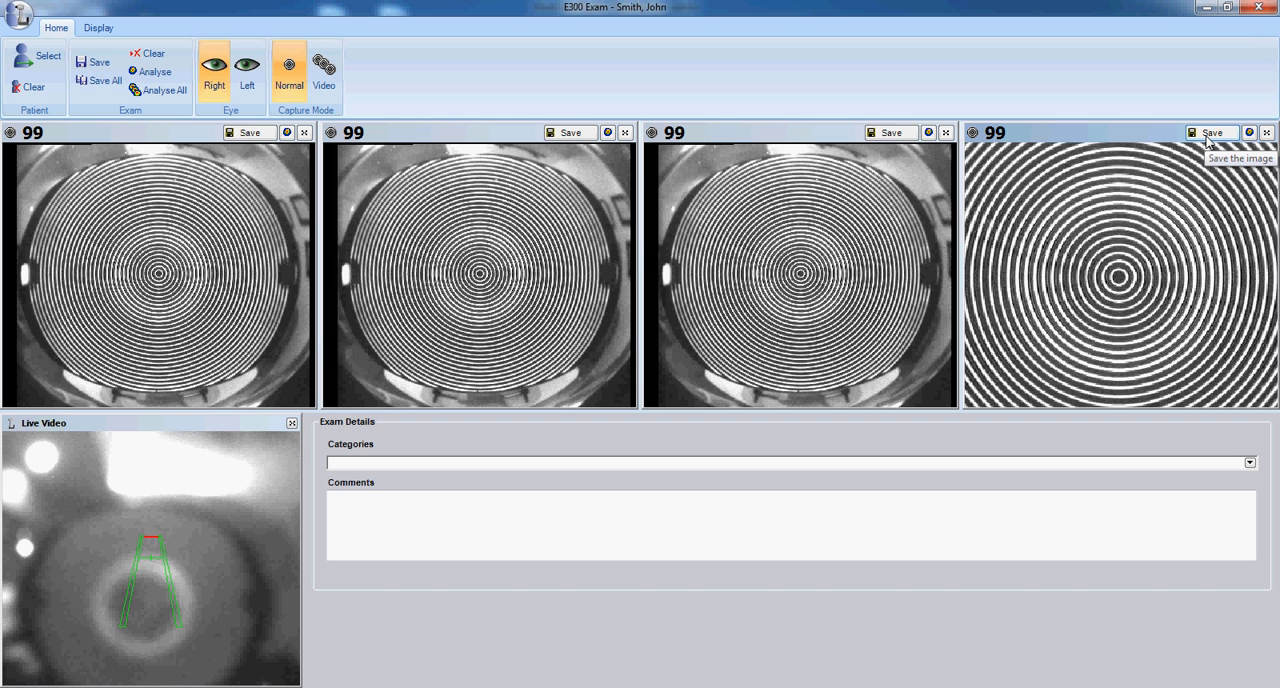
pyautogui.click(1210, 133)
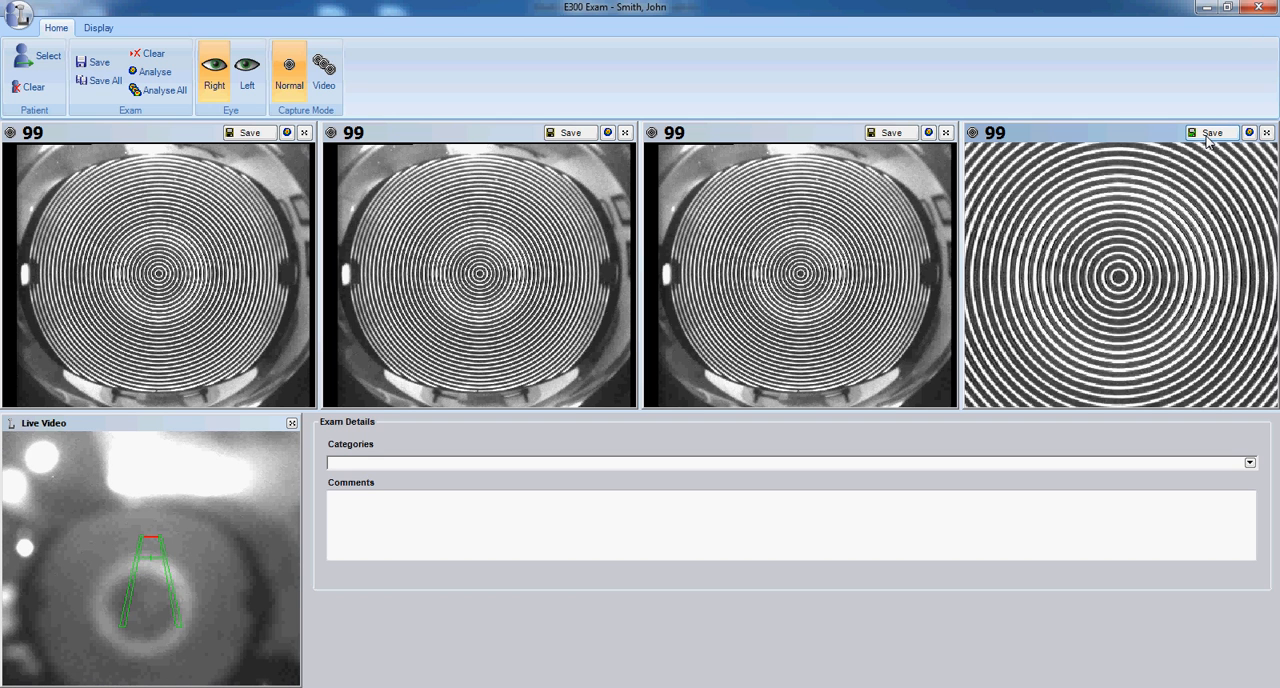